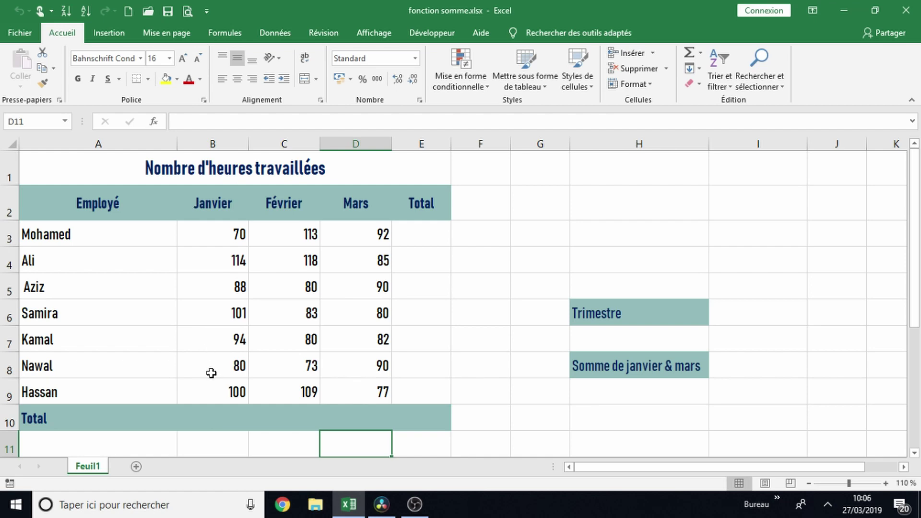
Step: Start a formula in the January total cell B10 with the SOMME function from the function suggestions
left_click(219, 416)
key("ctrl+g")
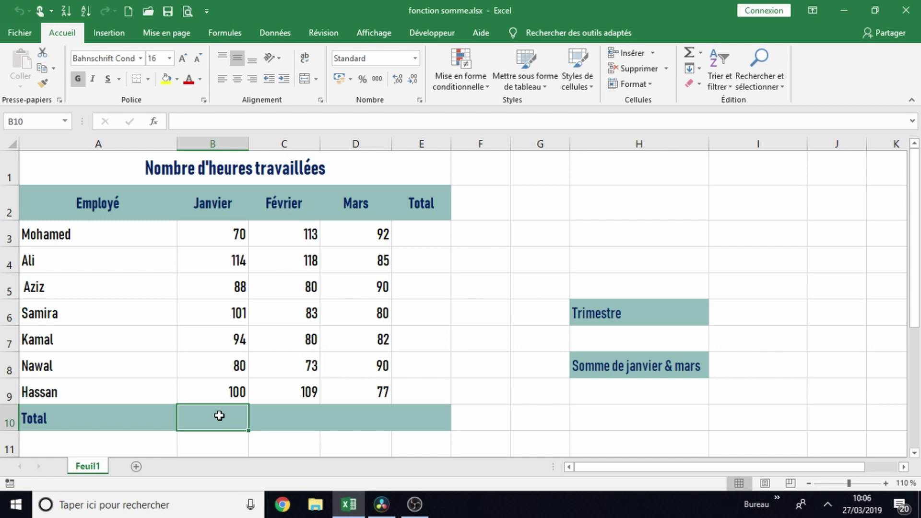
double_click(219, 416)
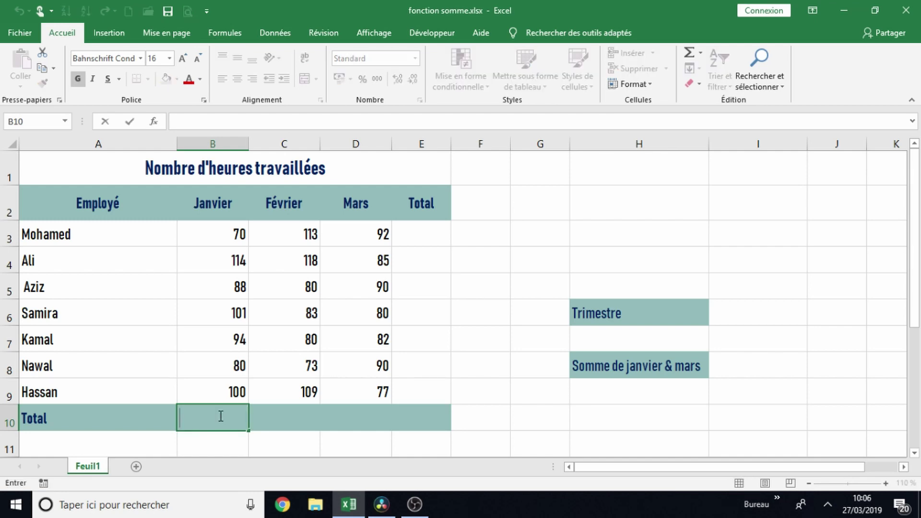
type("=")
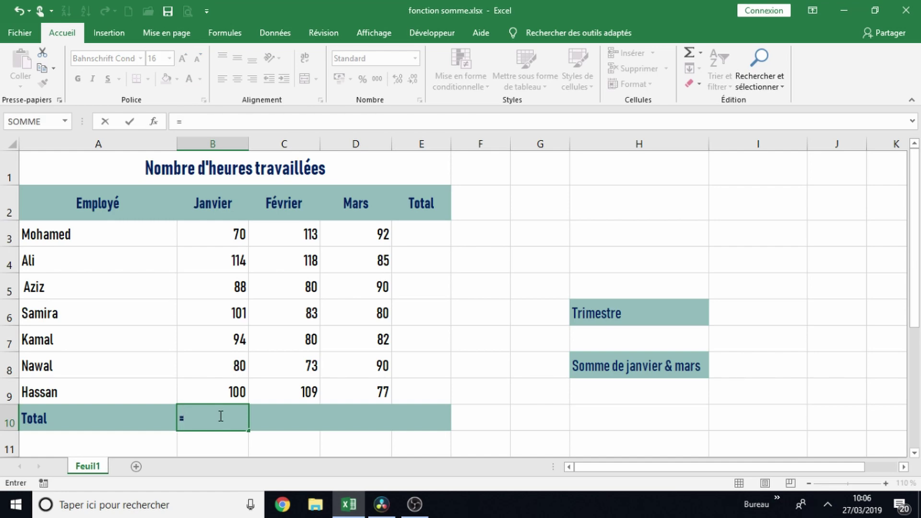
type("s")
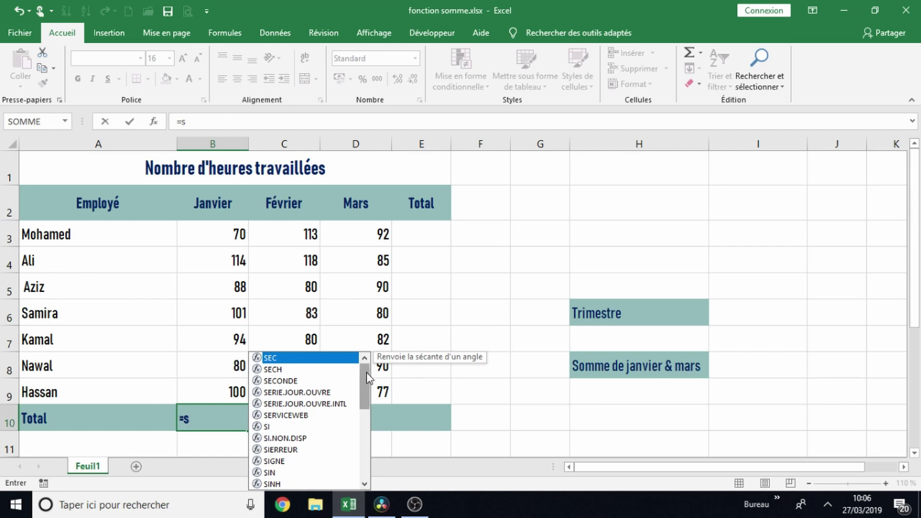
left_click_drag(367, 378, 370, 400)
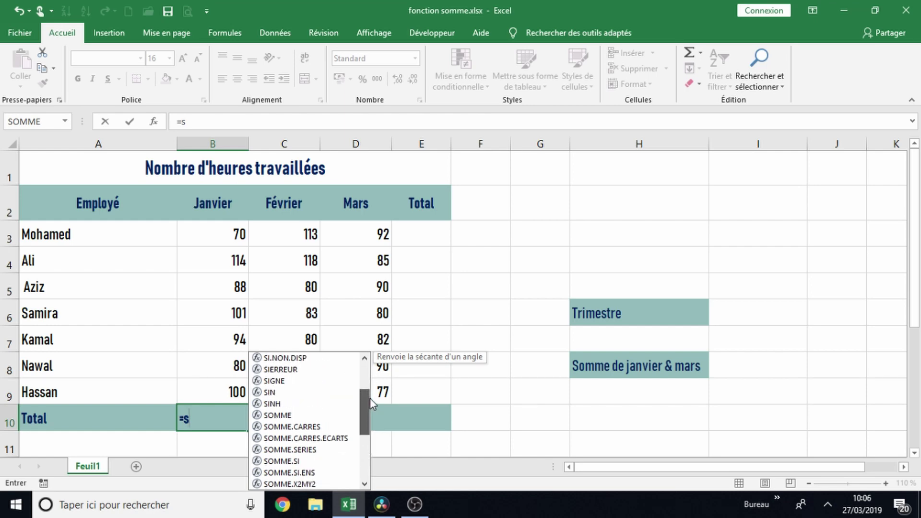
left_click(274, 416)
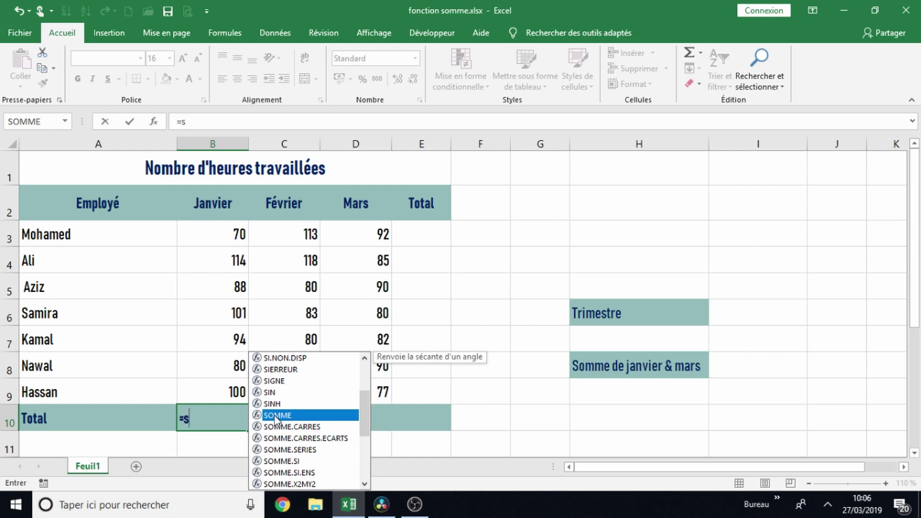
double_click(274, 416)
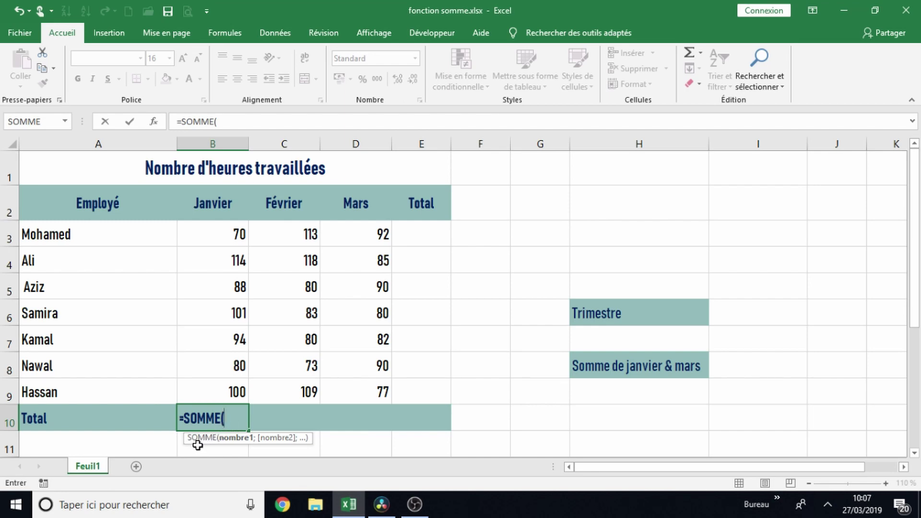
Step: Use the January hours B3:B9 as the SOMME range, validate the formula in B10 and check it
left_click_drag(271, 441, 301, 443)
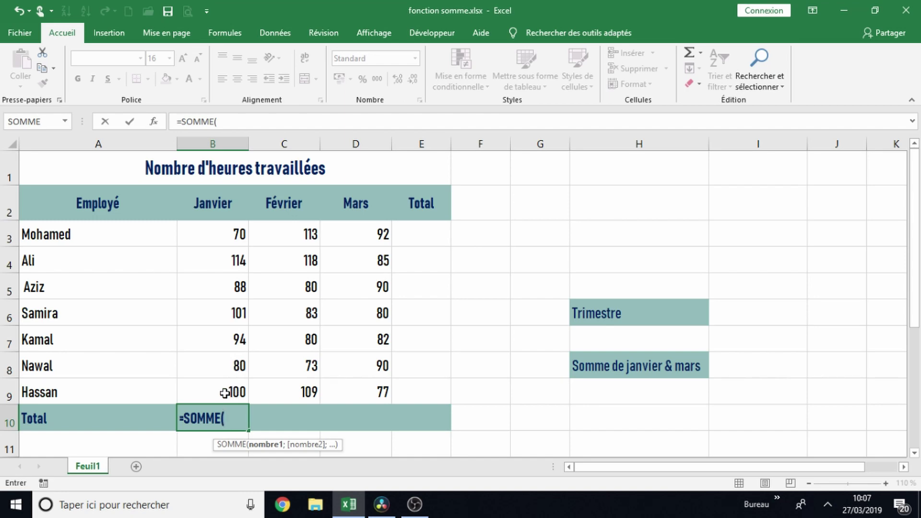
left_click_drag(222, 233, 226, 382)
left_click(221, 233)
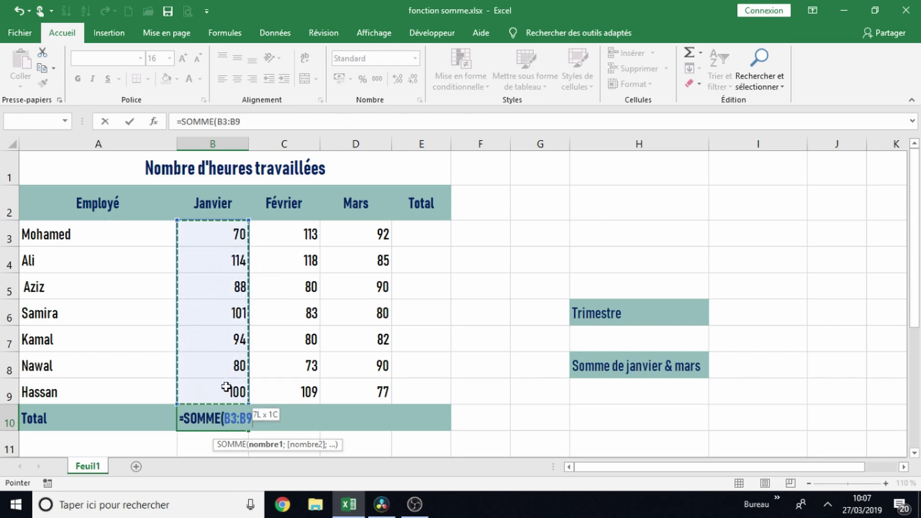
left_click_drag(226, 387, 226, 390)
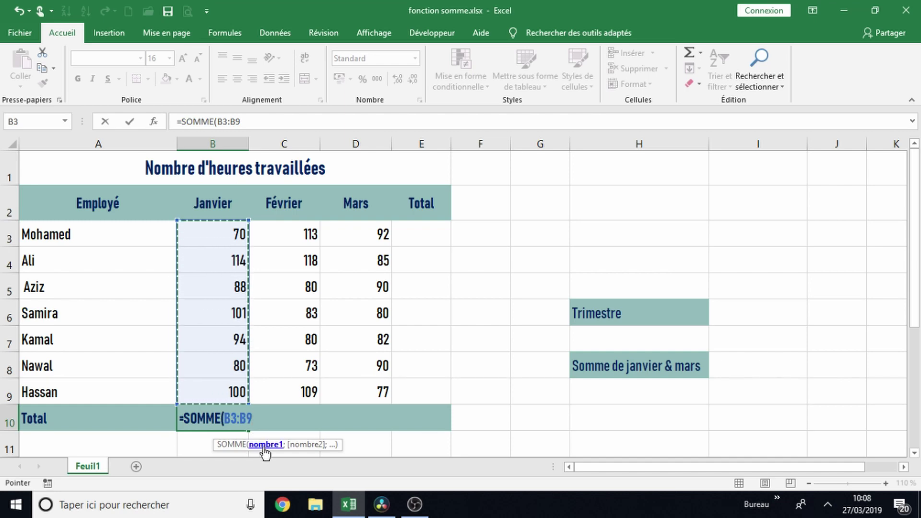
key("ctrl+Return")
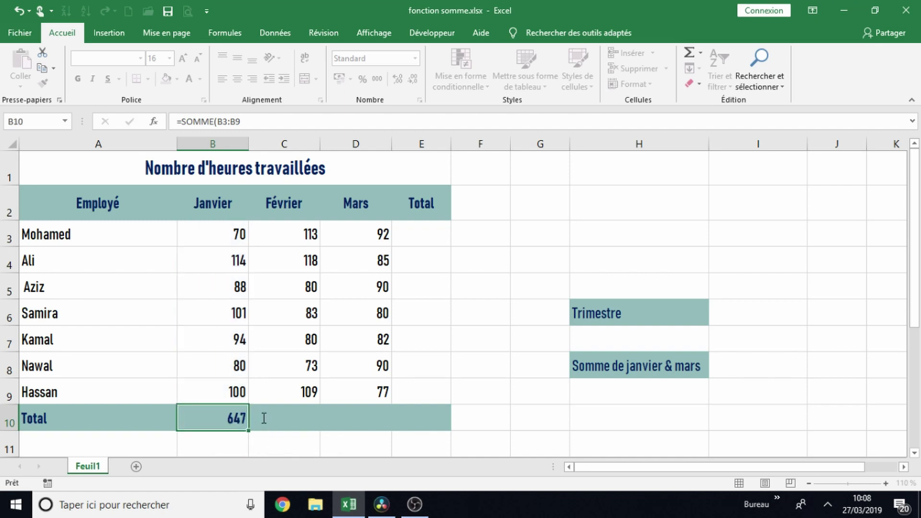
left_click(236, 416)
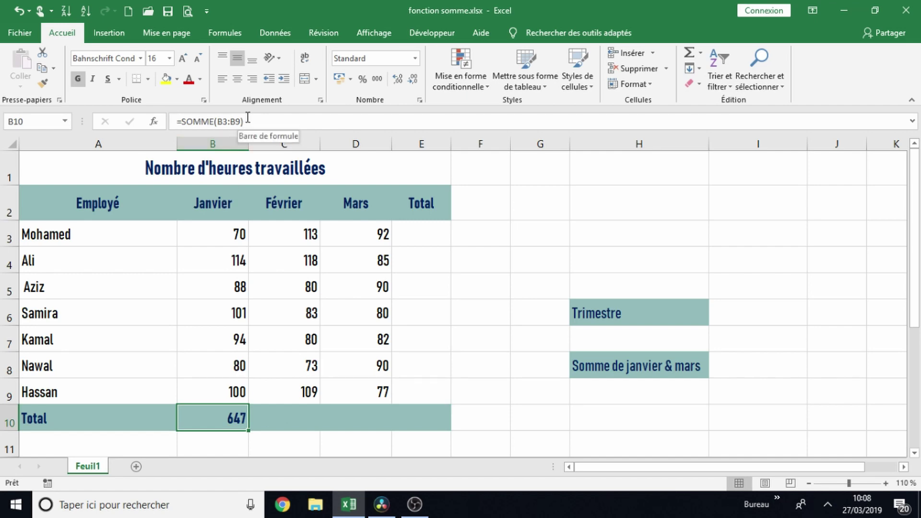
Step: Total the February hours C3:C9 in cell C10 with AutoSum
left_click(278, 420)
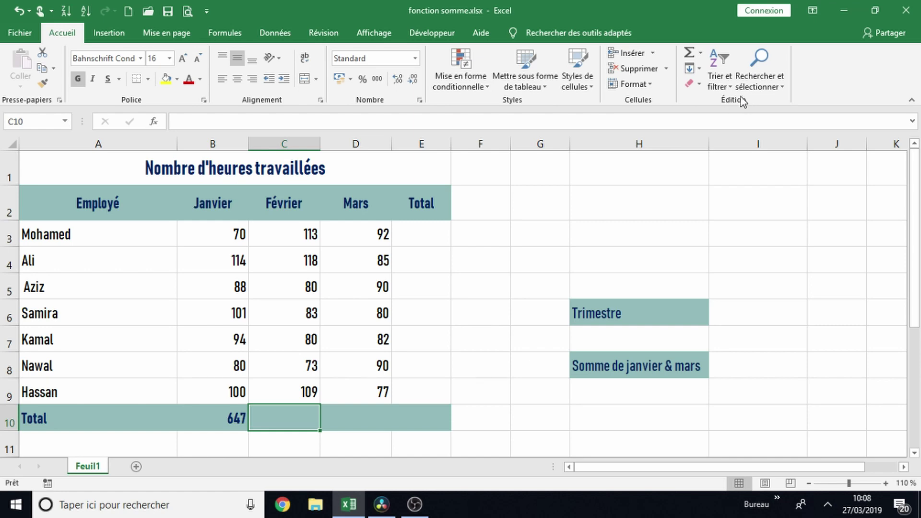
left_click(689, 53)
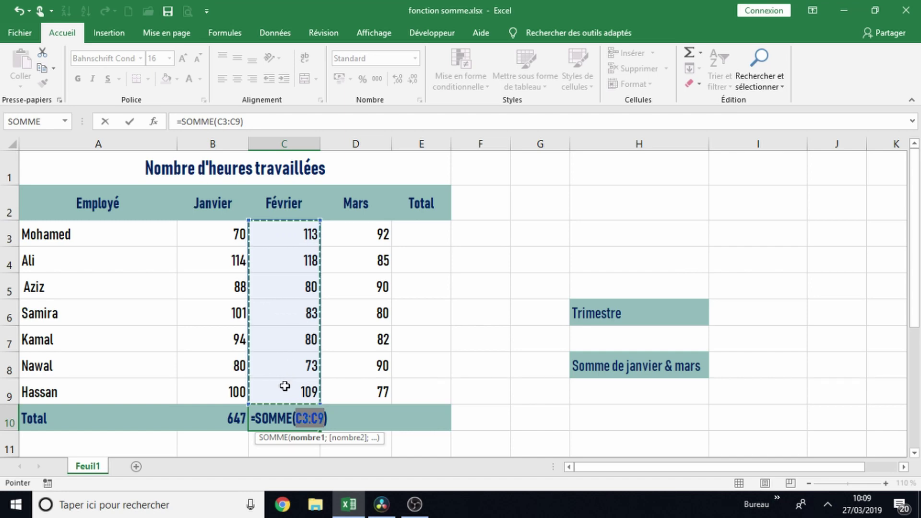
key("Return")
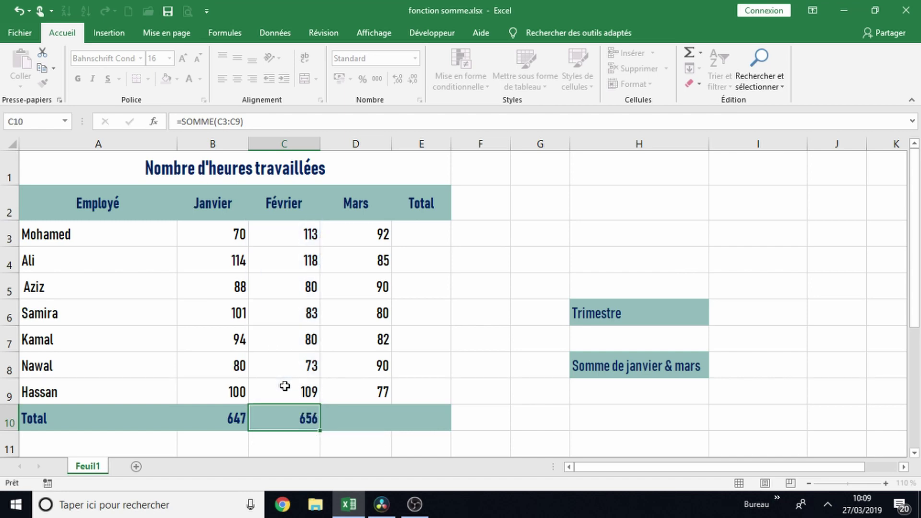
left_click(286, 414)
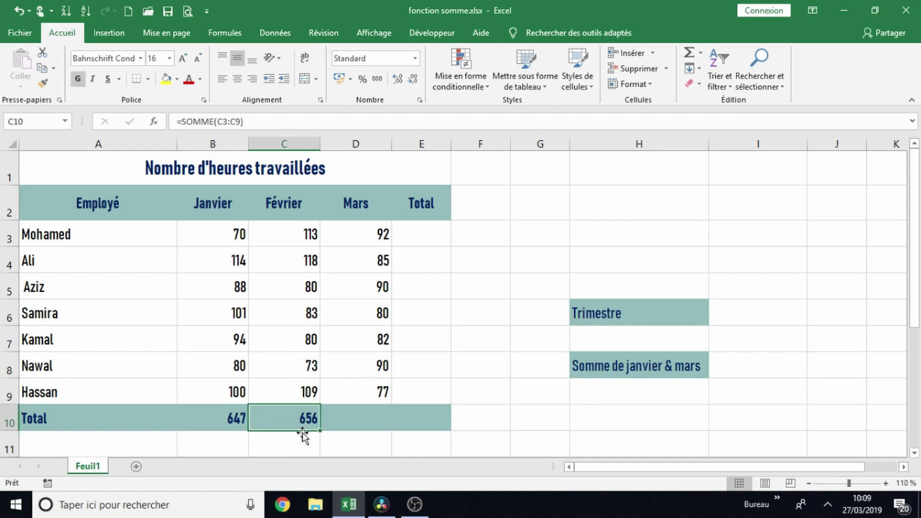
Step: Insert the SOMME function from the Math et Trigo category into the March total cell D10
left_click(371, 412)
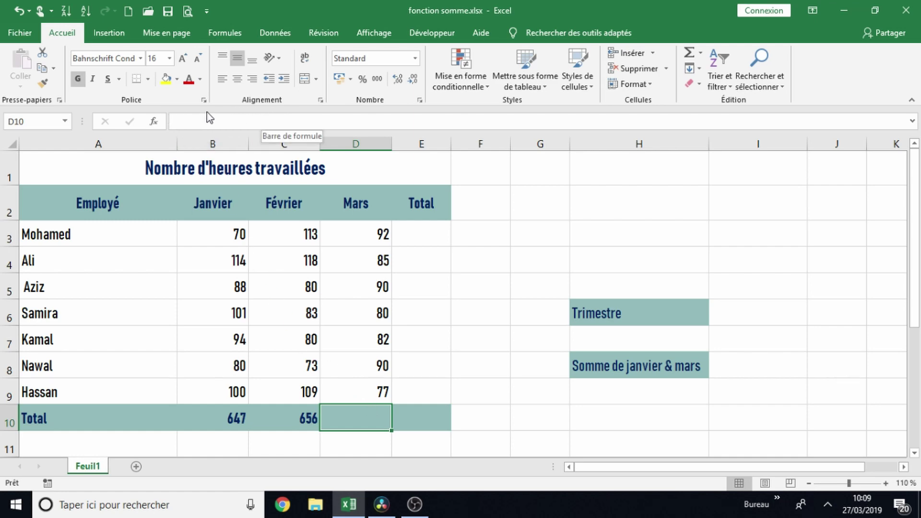
left_click(190, 116)
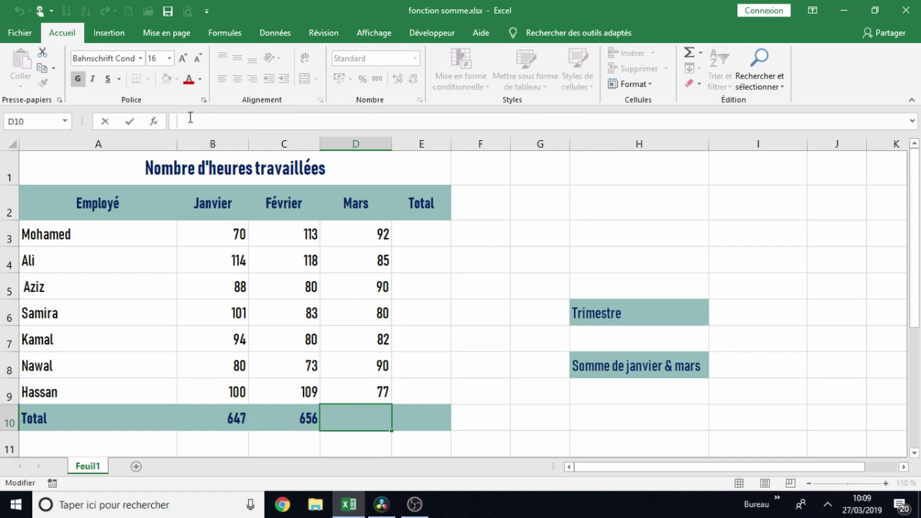
type("=")
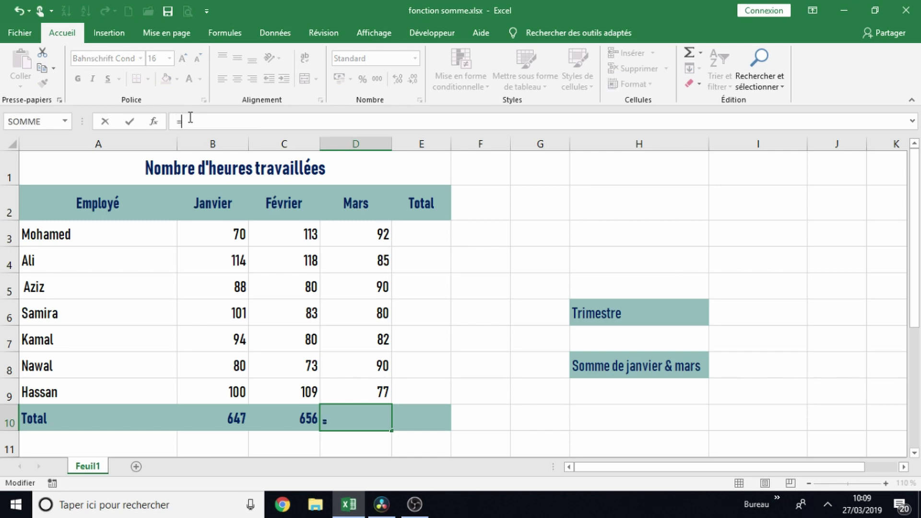
left_click(154, 122)
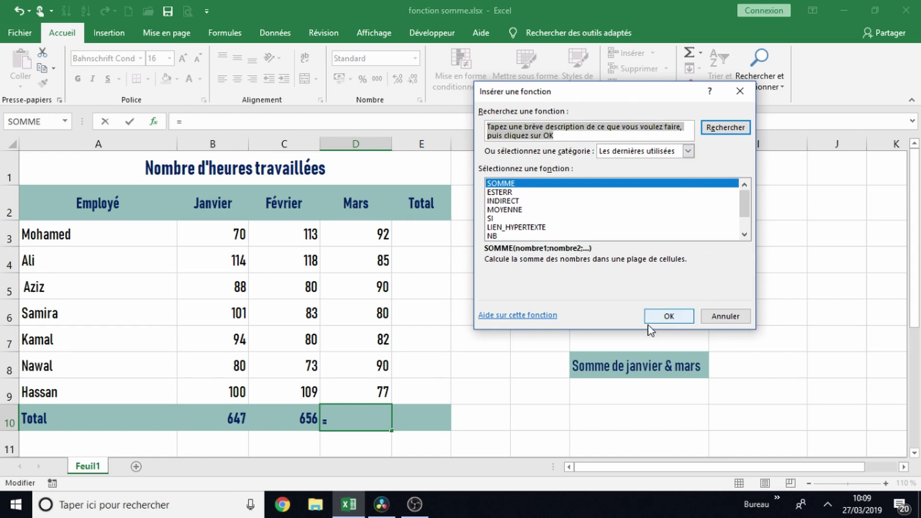
left_click_drag(606, 97, 596, 143)
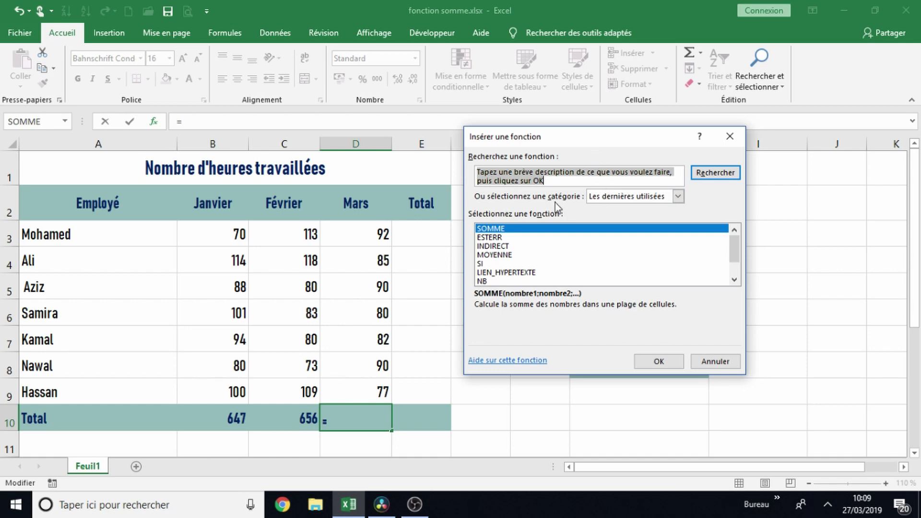
left_click(678, 196)
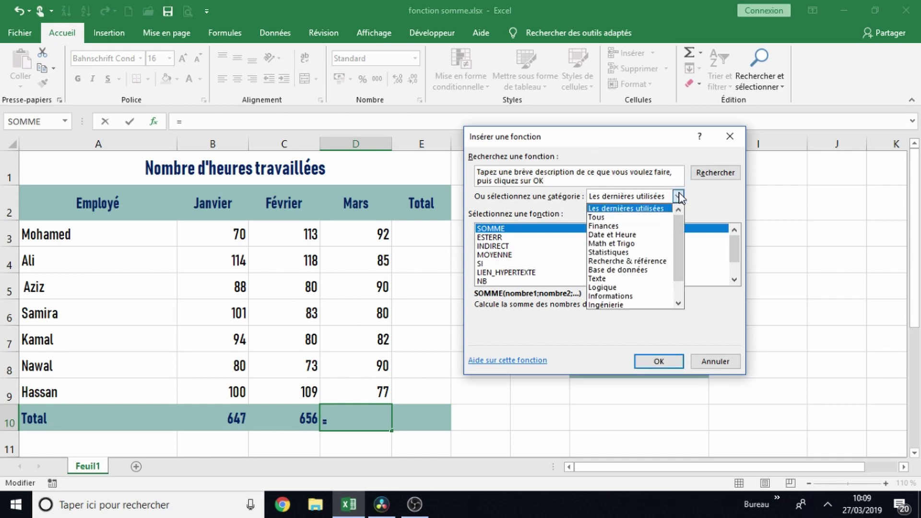
left_click(611, 245)
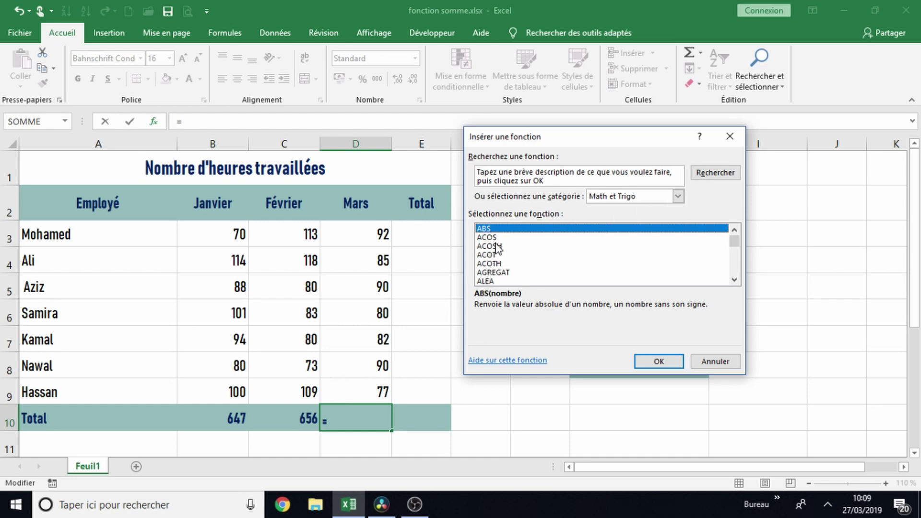
left_click_drag(732, 243, 734, 264)
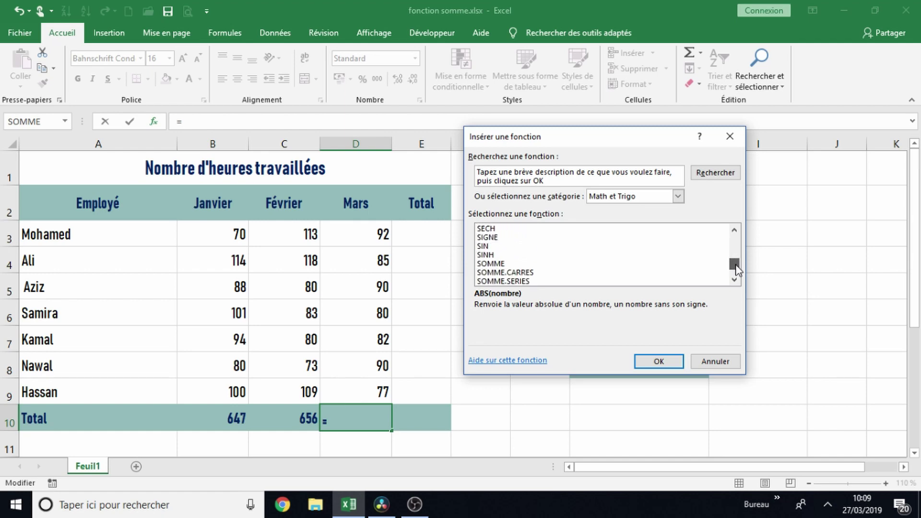
left_click(495, 265)
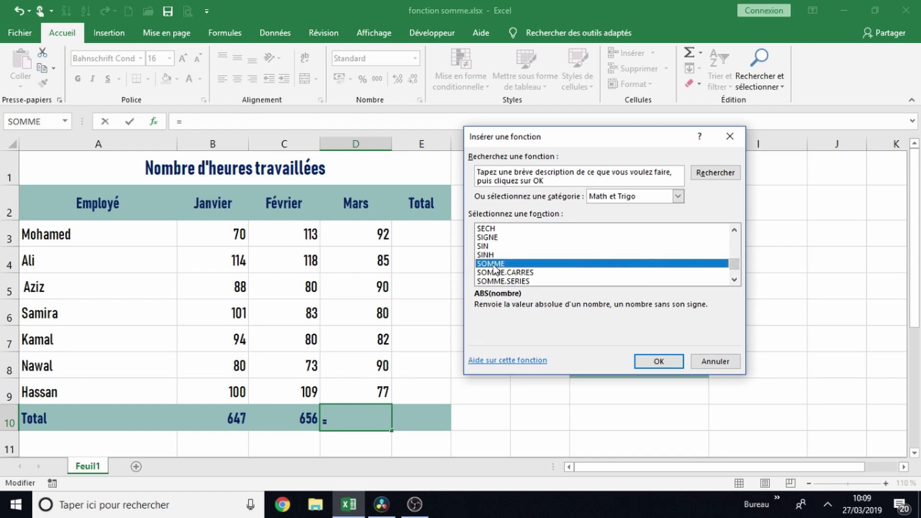
left_click(659, 363)
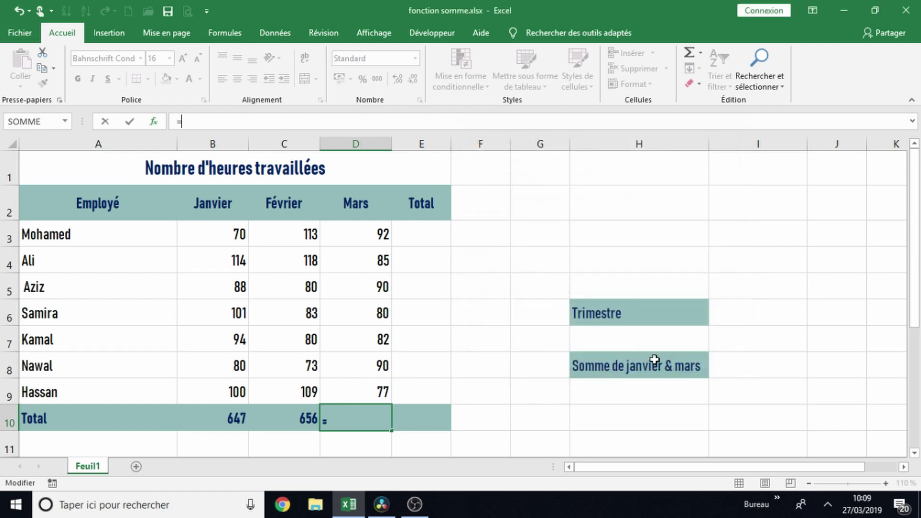
Step: Accept D3:D9 as the Nombre1 argument to total the March hours in D10
left_click_drag(615, 151, 666, 152)
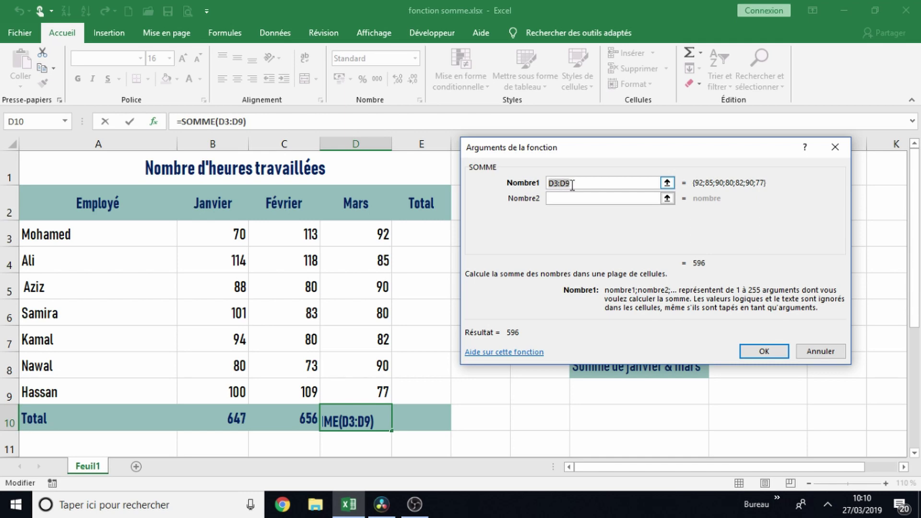
left_click(548, 196)
left_click(764, 352)
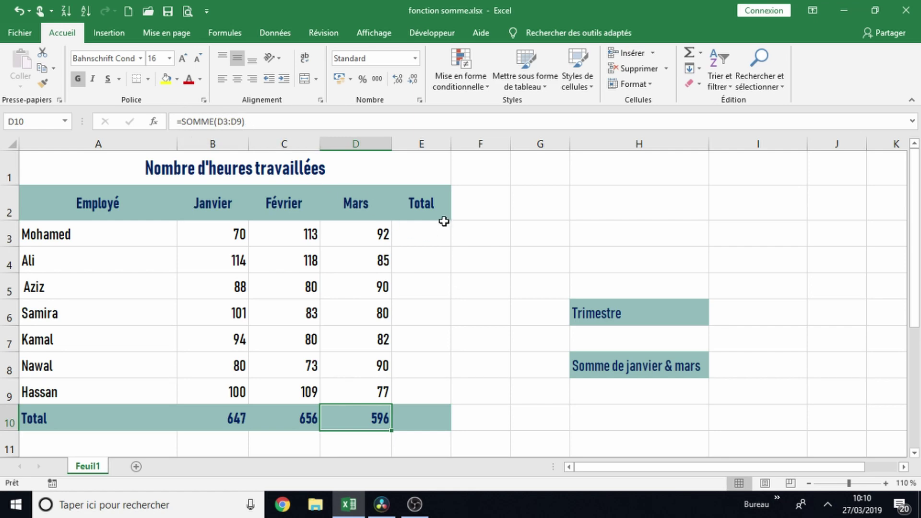
Step: Total the first employee's hours B3:D3 in cell E3 with AutoSum
left_click(419, 232)
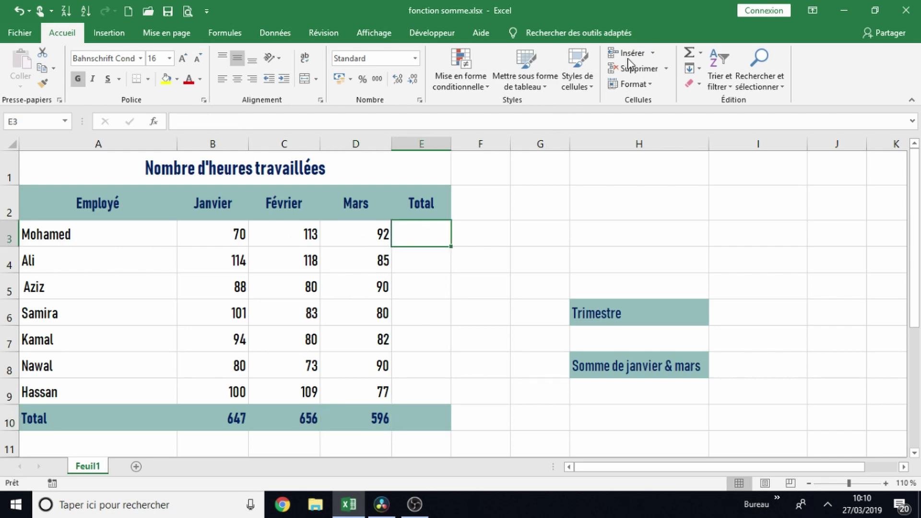
left_click(690, 57)
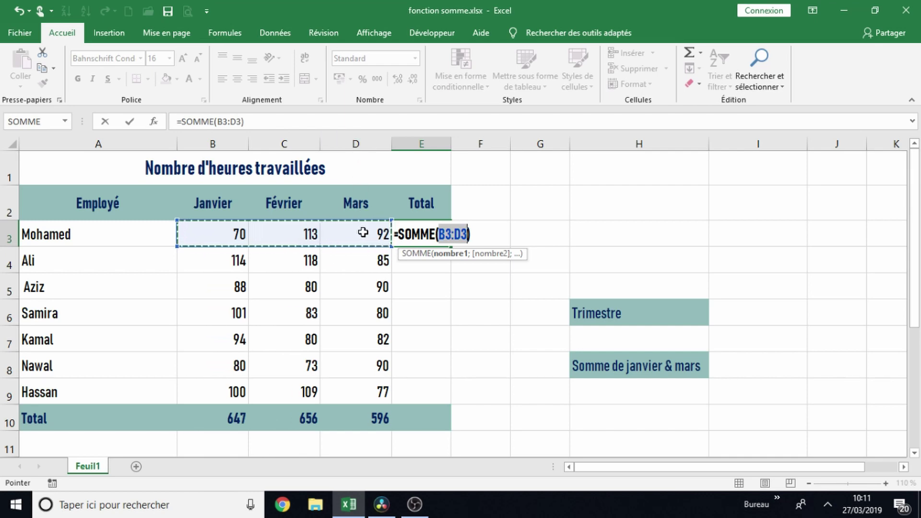
key("Return")
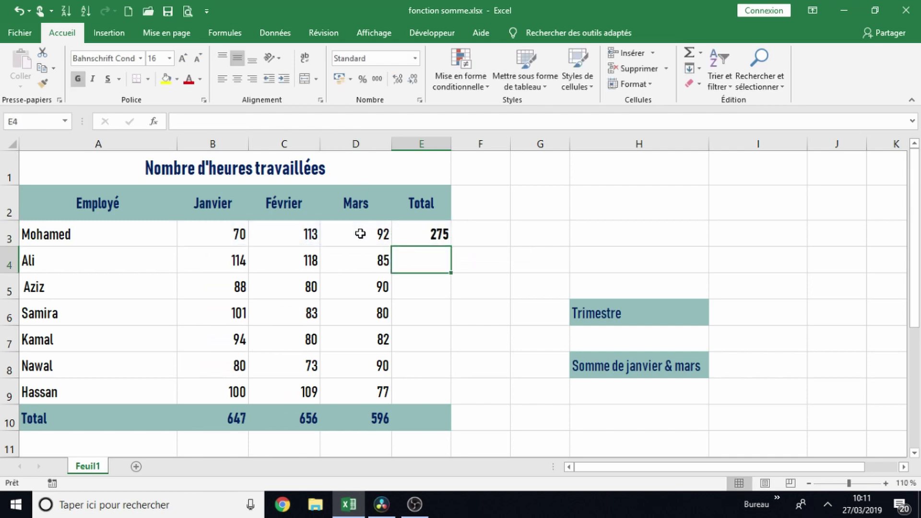
Step: Fill the E3 total formula down through E9 and check the copied formula in E4
left_click(428, 232)
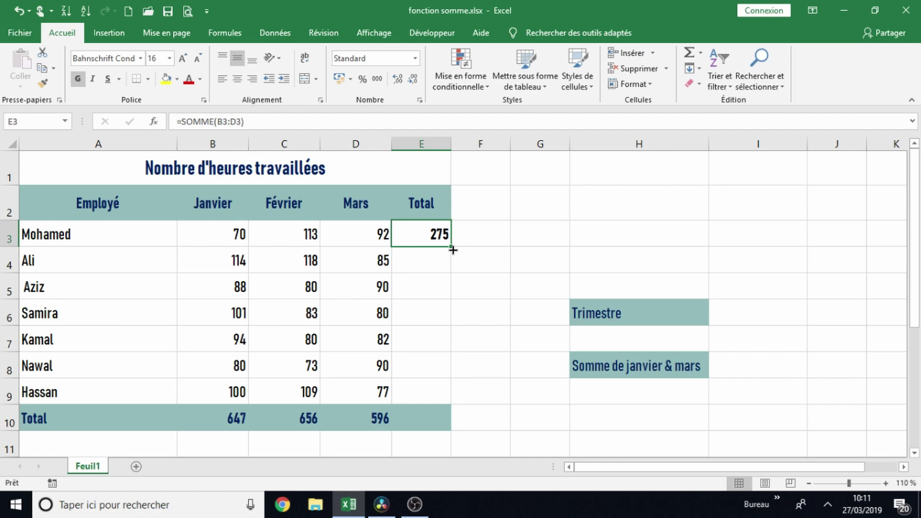
left_click_drag(452, 249, 450, 398)
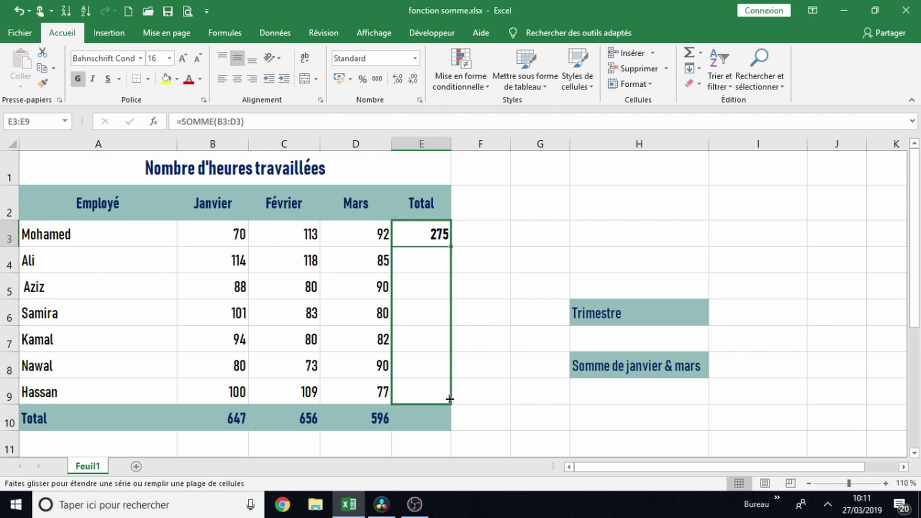
left_click_drag(450, 399, 450, 399)
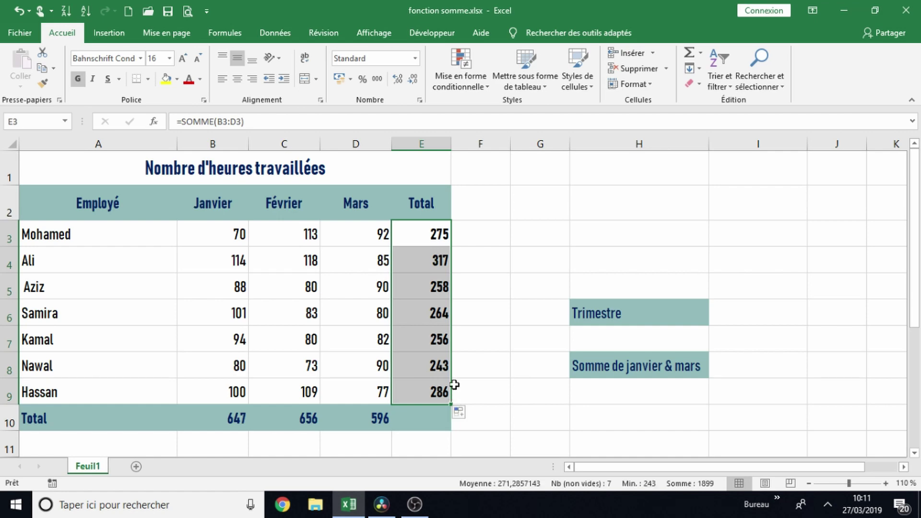
left_click(420, 261)
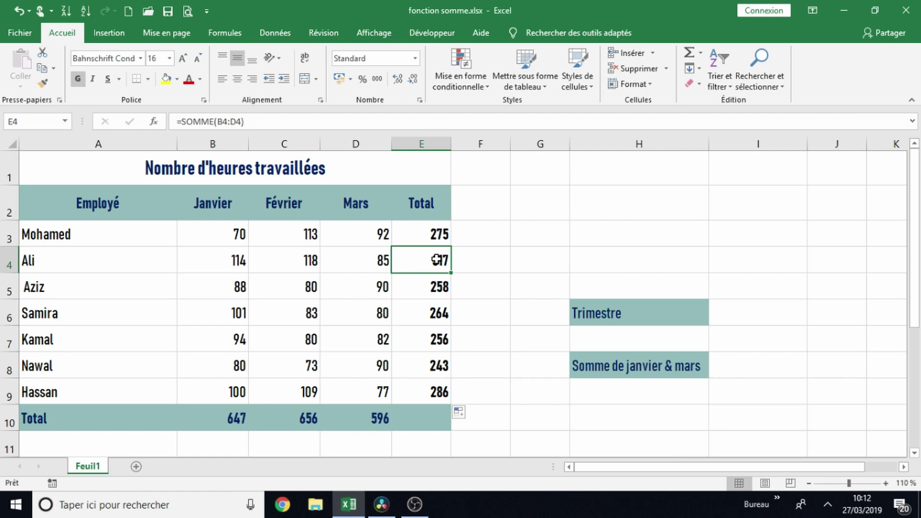
Step: Calculate the Trimestre total in I6 with the SOMME function over the range B3:D9
left_click(669, 311)
left_click(752, 309)
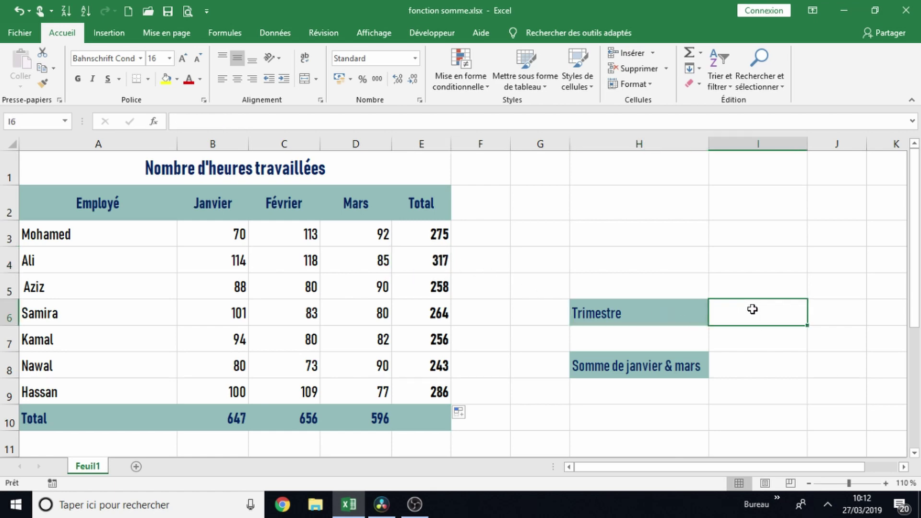
double_click(753, 309)
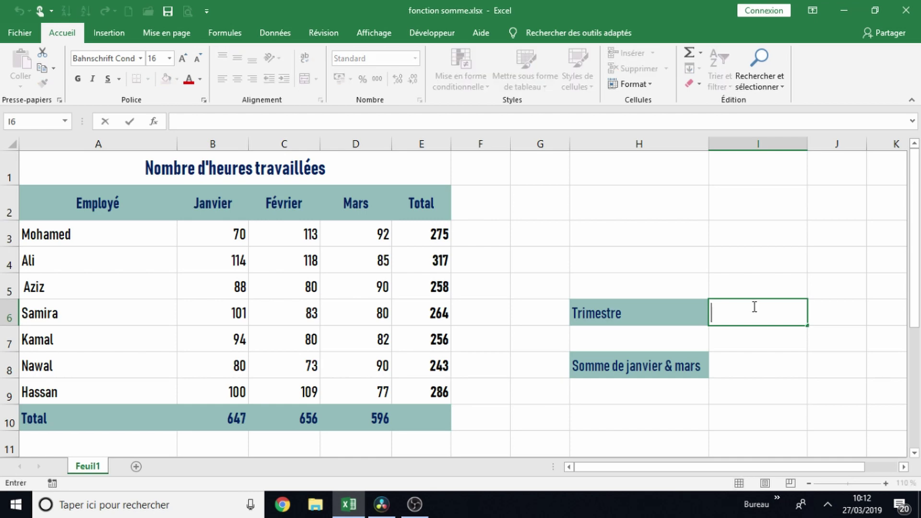
type("=s")
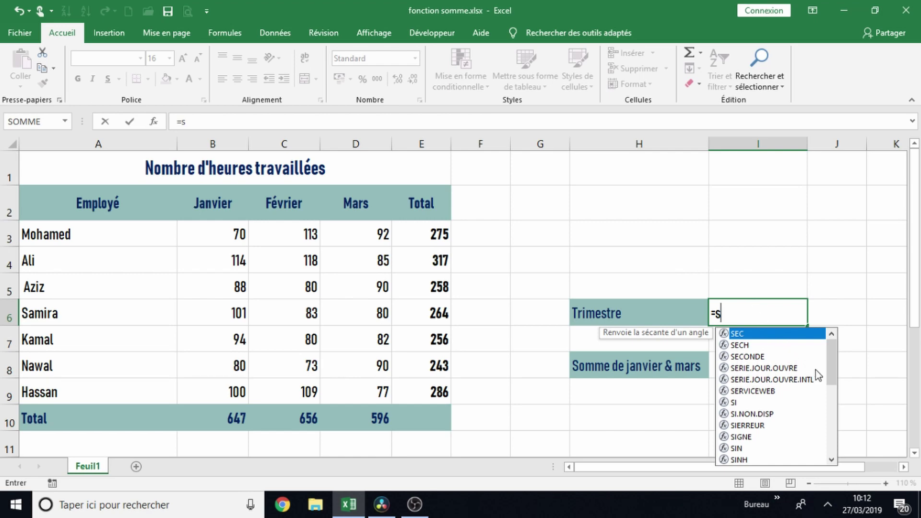
scroll(824, 360, "down", 3)
double_click(746, 413)
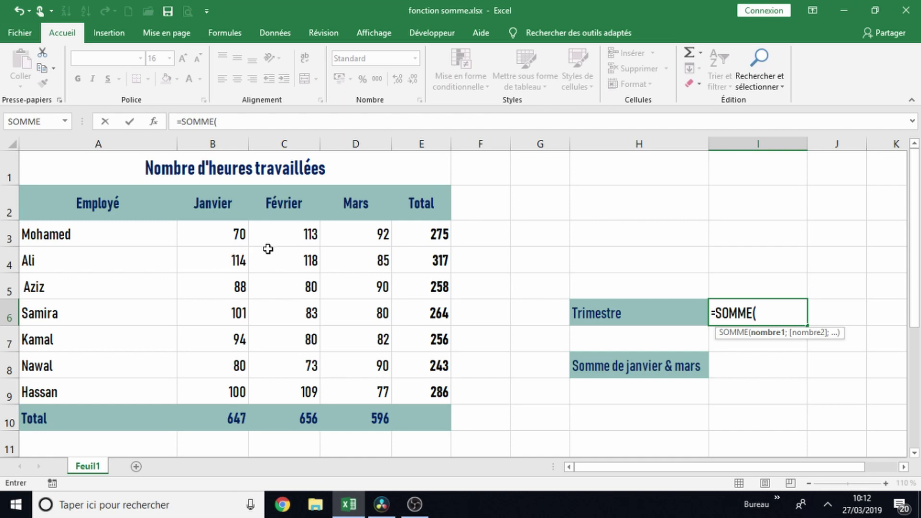
left_click_drag(222, 230, 355, 394)
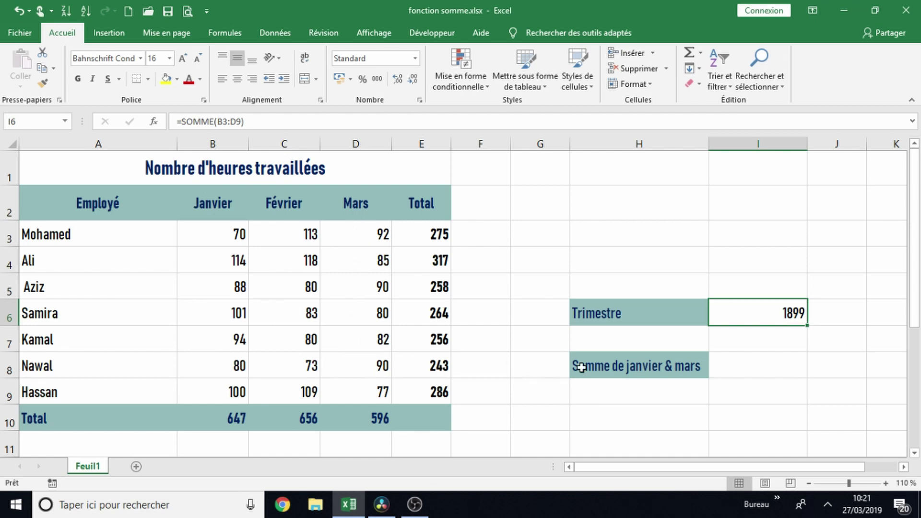
Step: Calculate the January and March sum in I8 with SOMME, using B3:B9 and D3:D9 as separate arguments
double_click(739, 366)
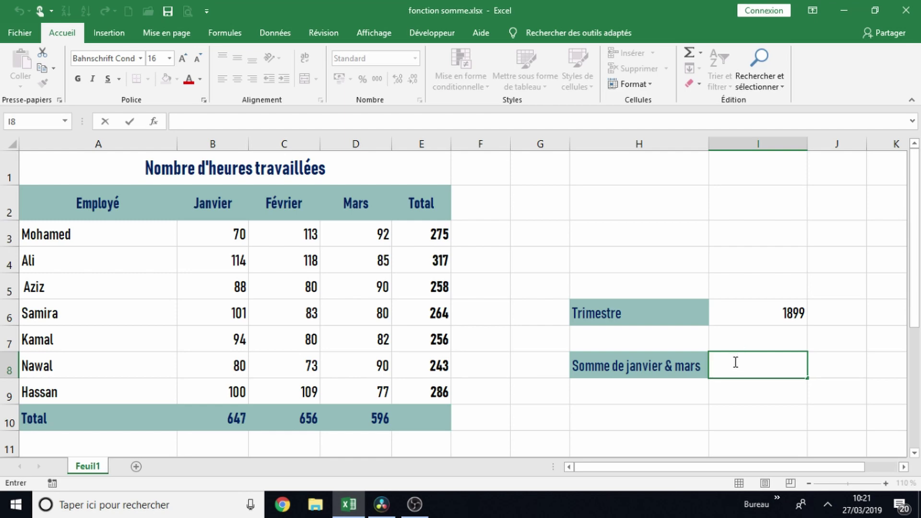
type("=")
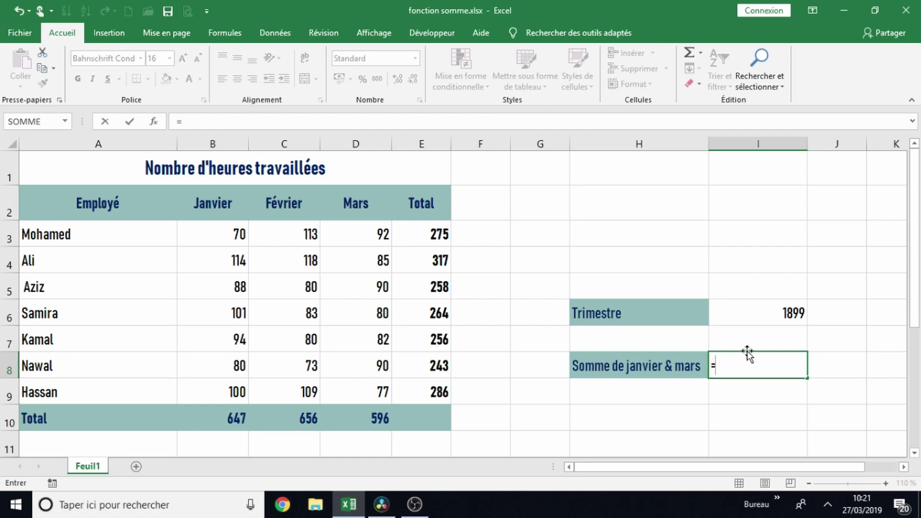
type("s")
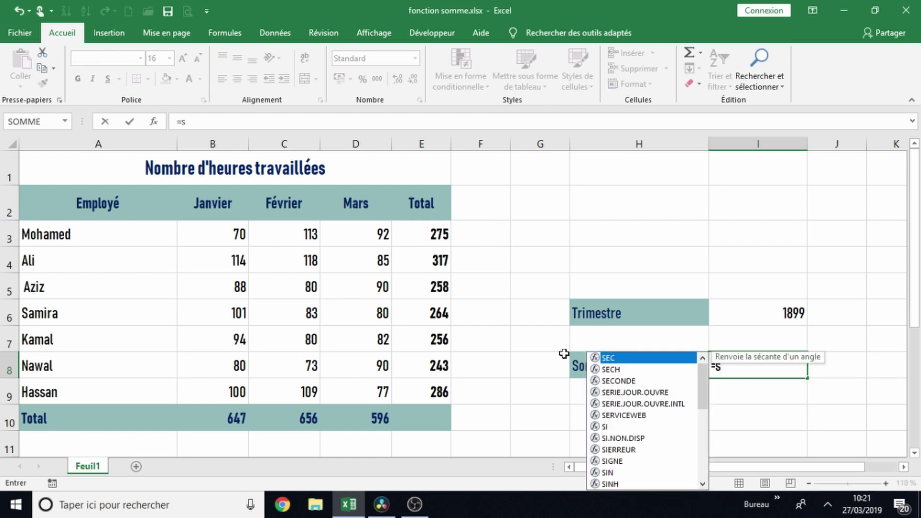
left_click_drag(702, 390, 705, 419)
double_click(617, 404)
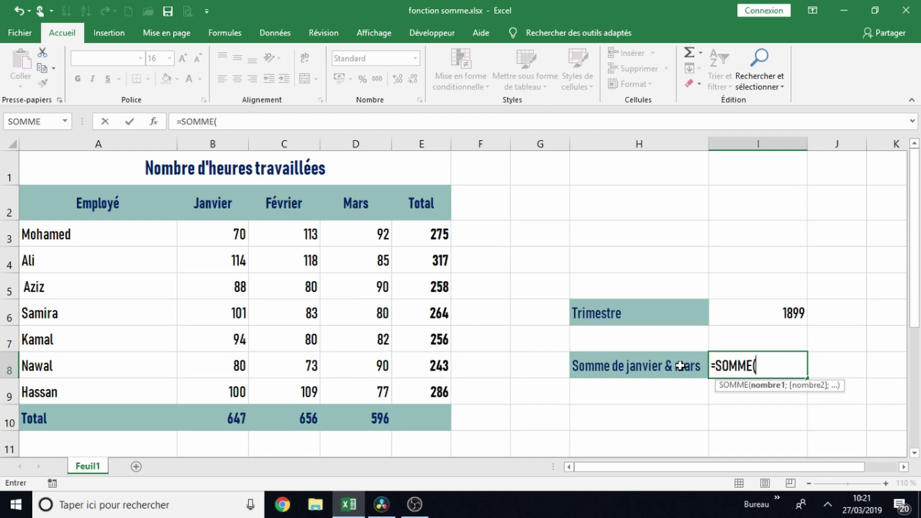
left_click(208, 234)
left_click_drag(208, 235, 209, 401)
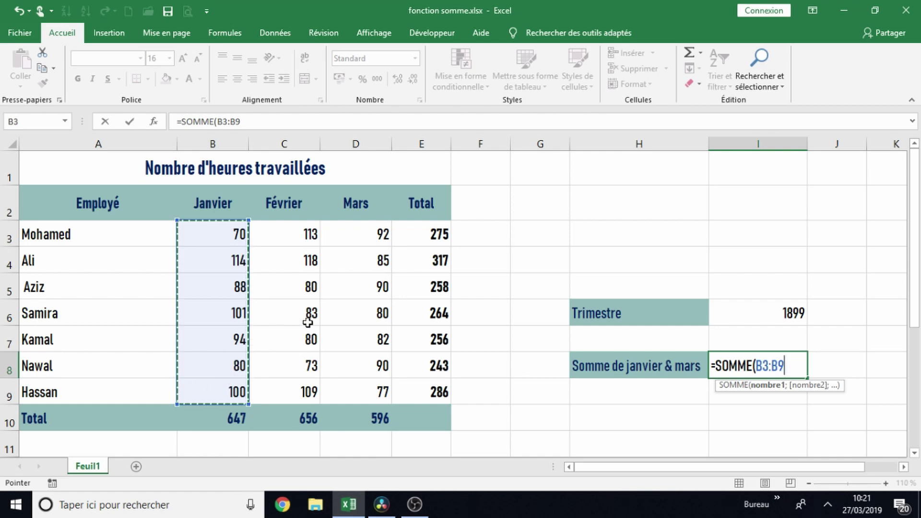
type(";")
left_click_drag(368, 234, 355, 391)
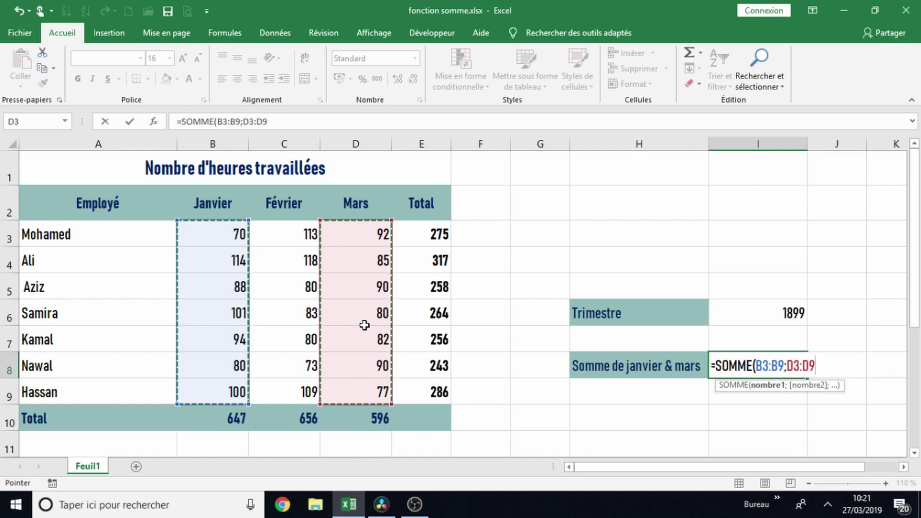
key("Return")
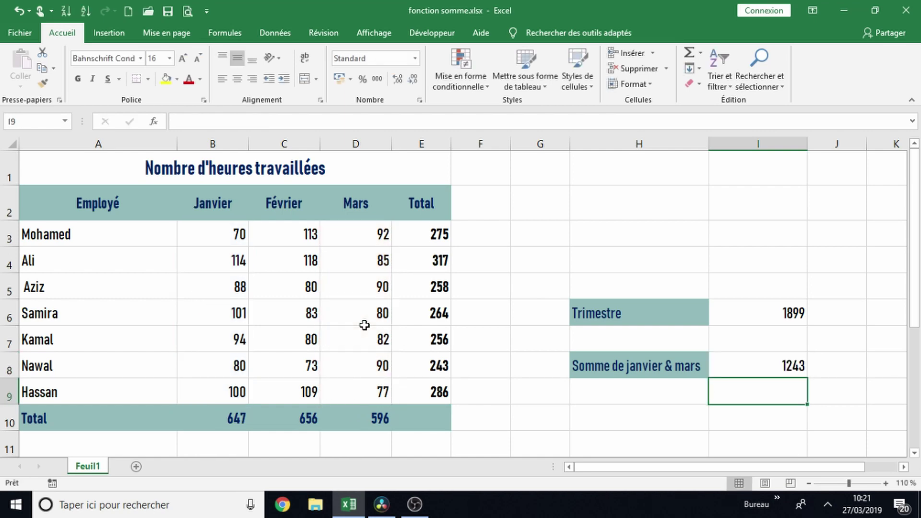
Step: Start a SOMME formula in H10 with the individual cells B3, B6 and C8 as semicolon-separated arguments
left_click(635, 416)
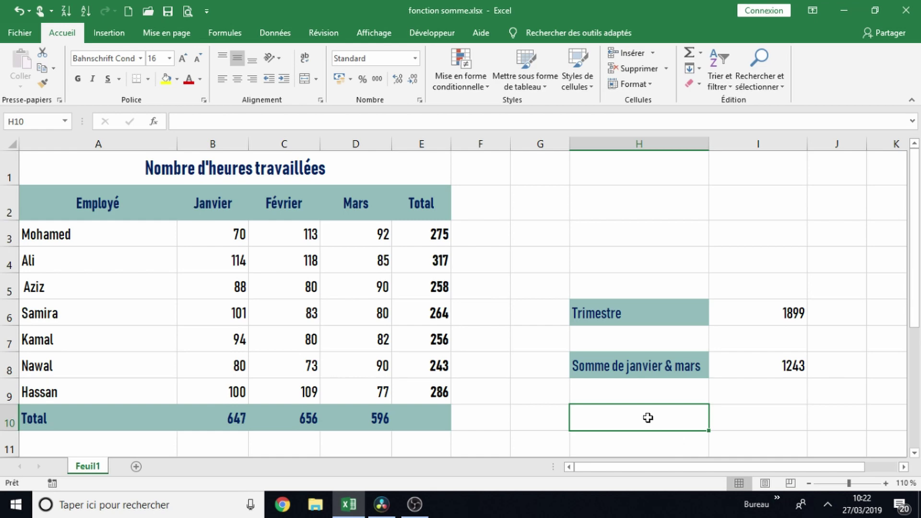
type("=")
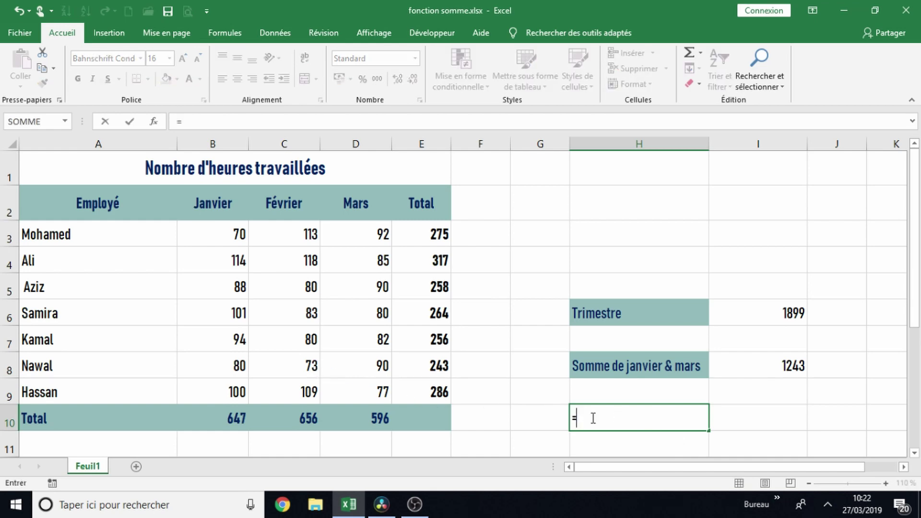
type("somme")
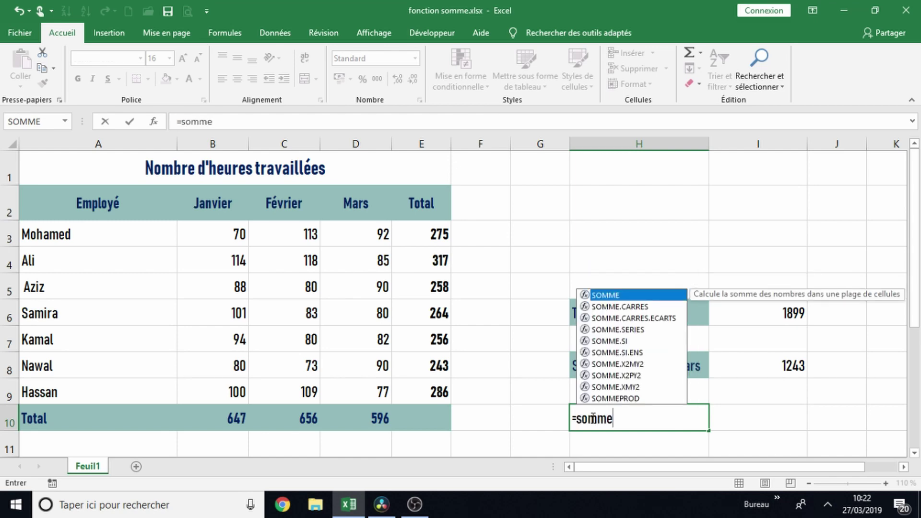
type("(")
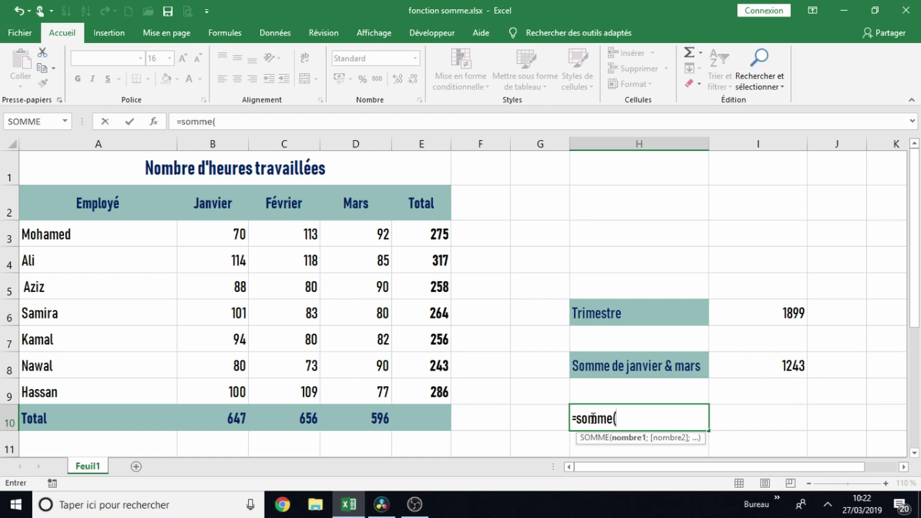
left_click(226, 234)
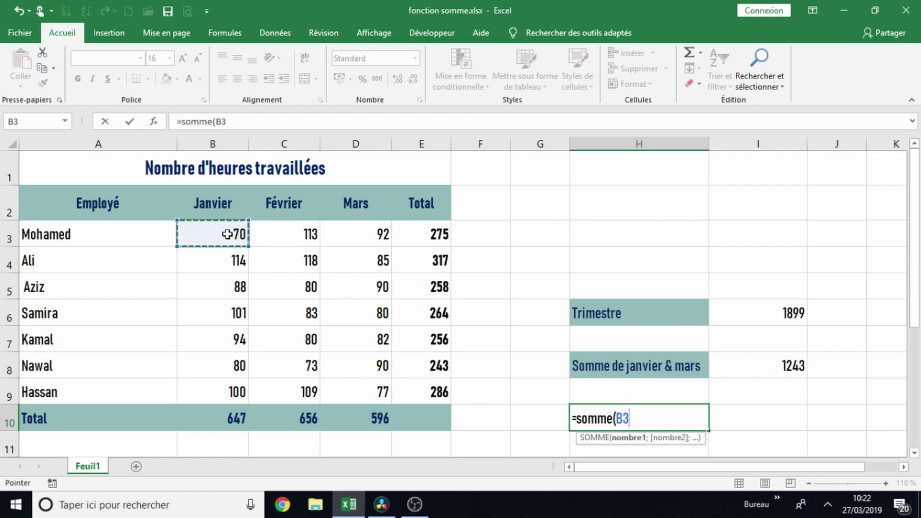
type(";")
left_click(228, 311)
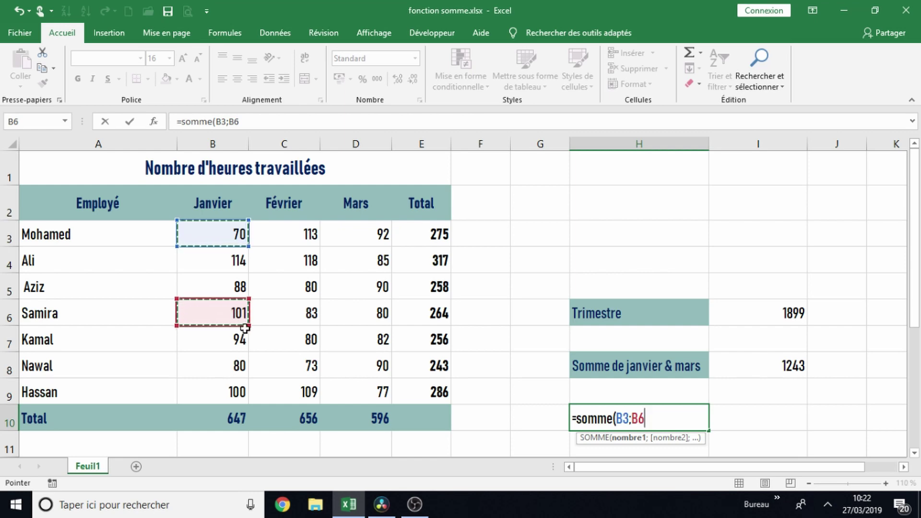
type(";")
left_click(291, 365)
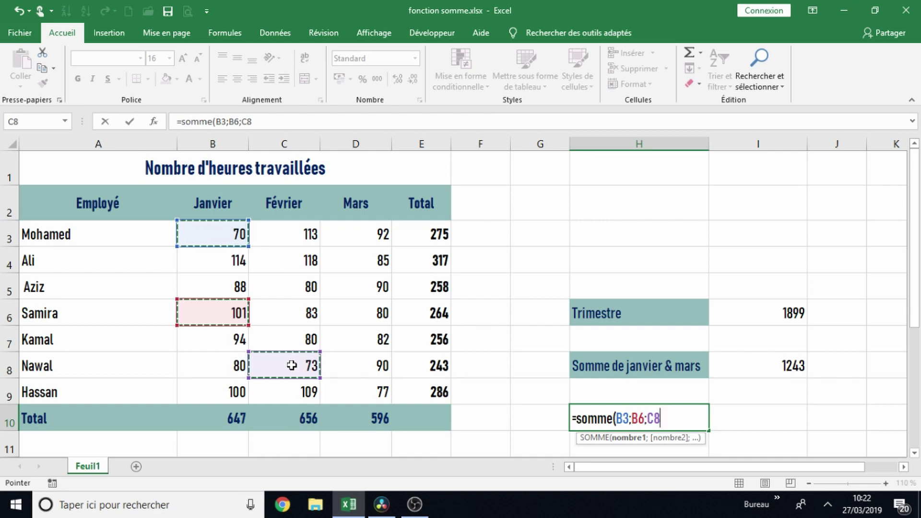
Step: Add the non-adjacent cells D3 and D7 to the H10 sum, complete the formula and check it
left_click(374, 231, "ctrl")
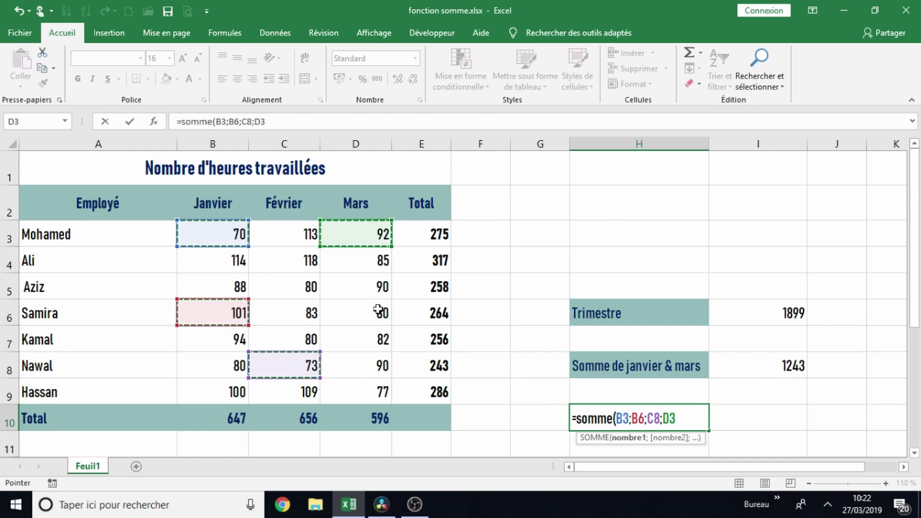
left_click(381, 337, "ctrl")
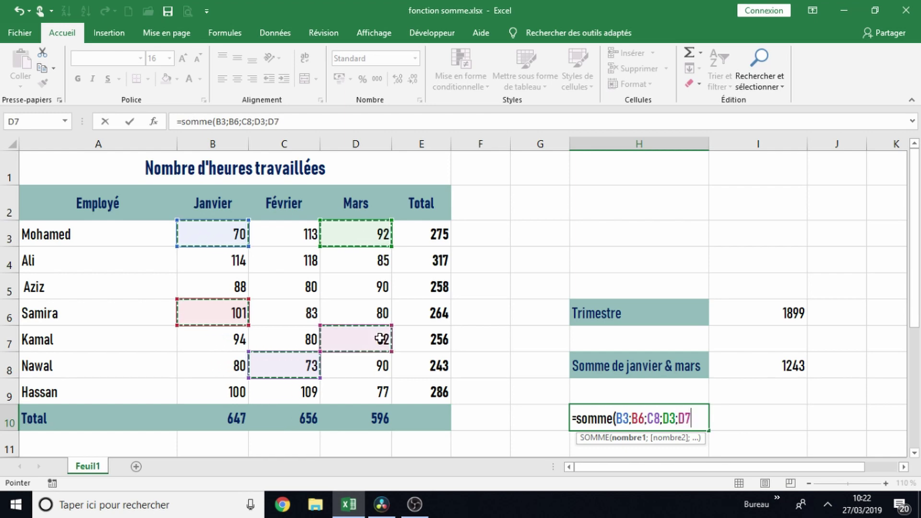
key("Return")
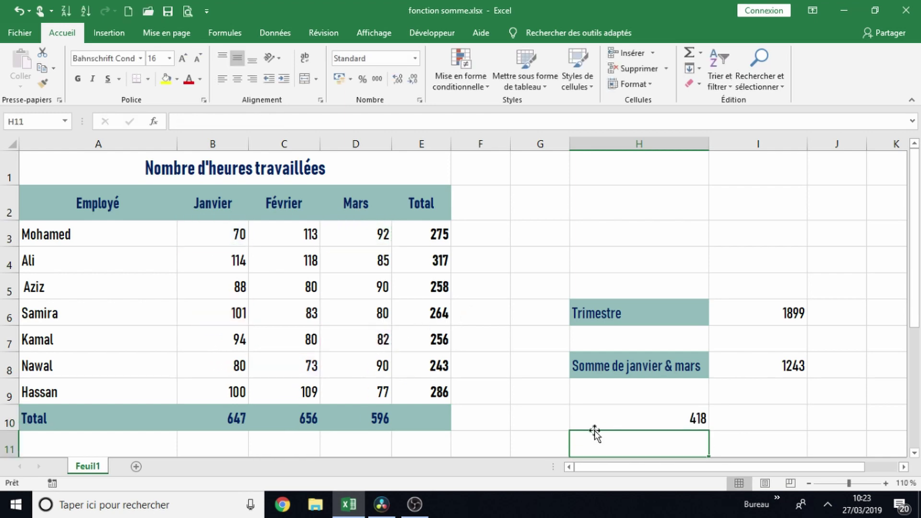
left_click(619, 418)
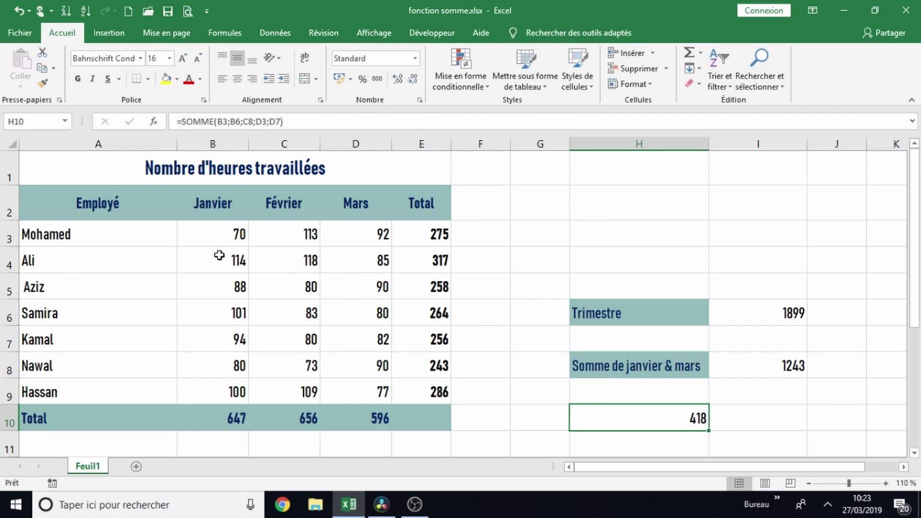
Step: Clear the second employee's hours and total in B4:E4, and insert an AutoSum in E10 with the proposed range E5:E9
left_click_drag(220, 258, 409, 263)
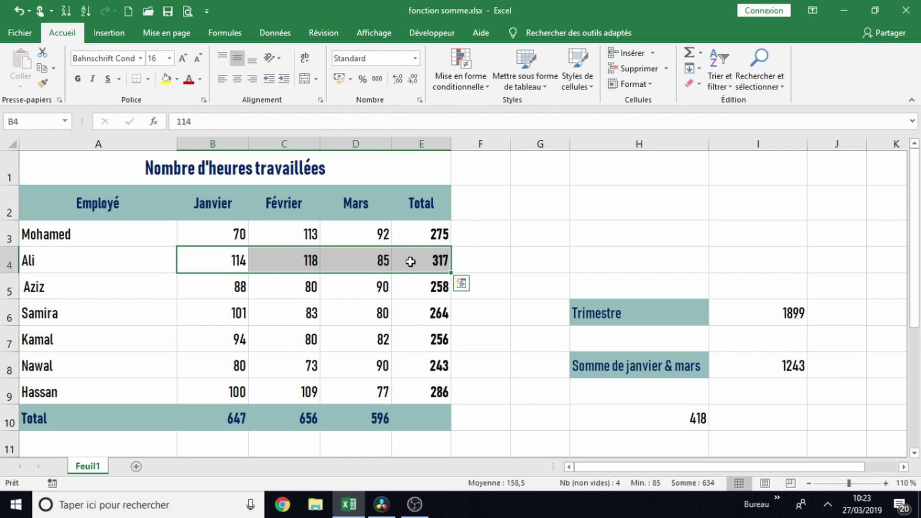
key("Delete")
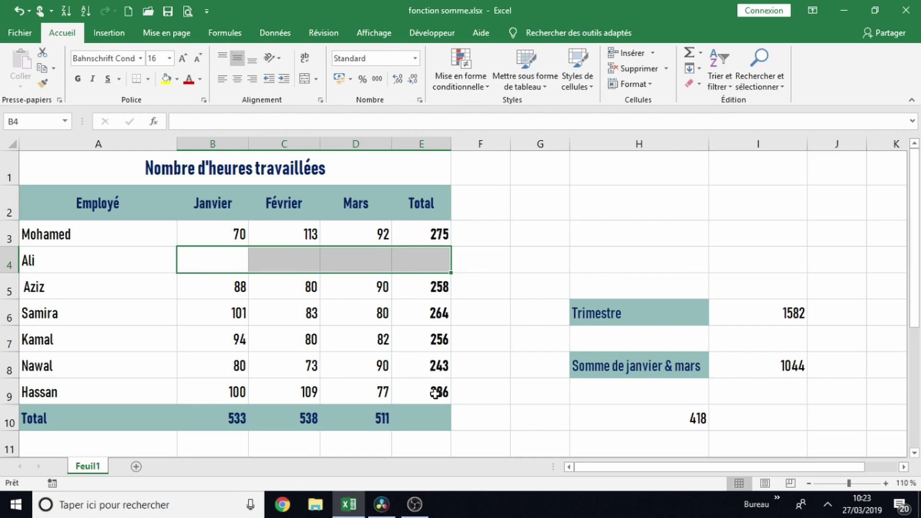
left_click(435, 419)
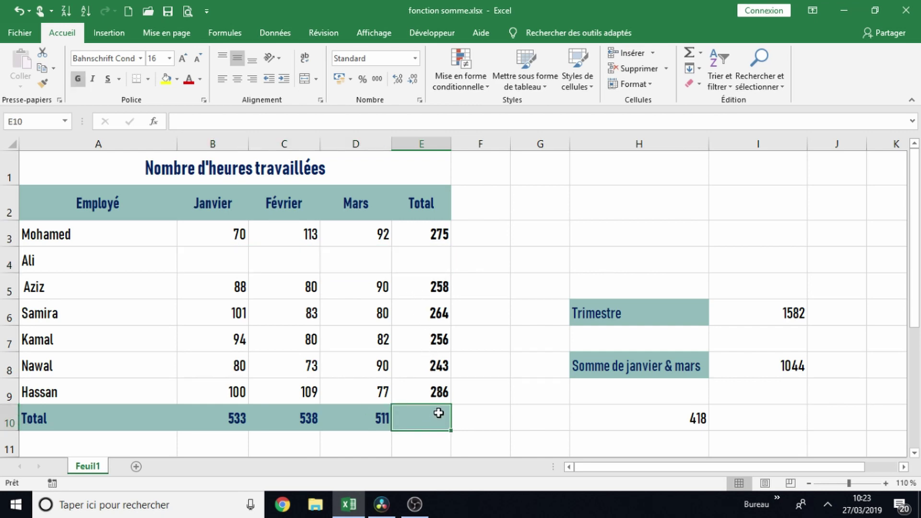
left_click(687, 53)
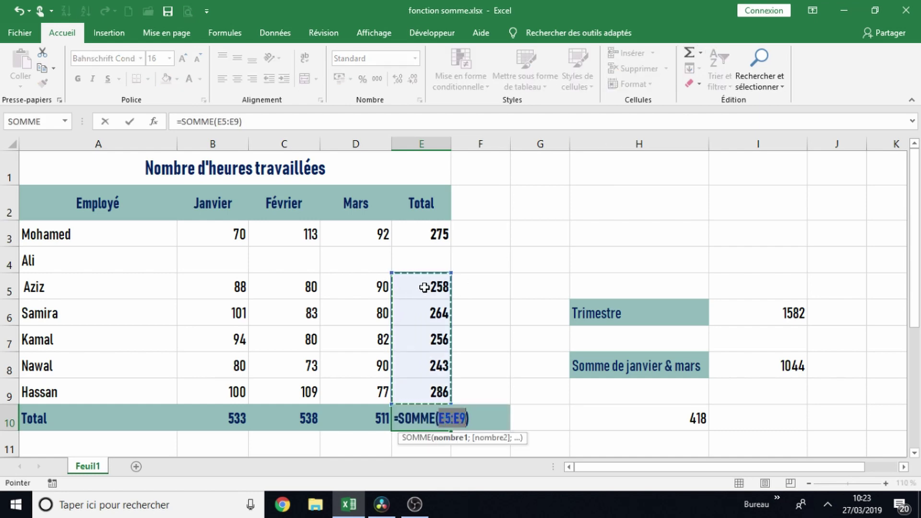
key("Return")
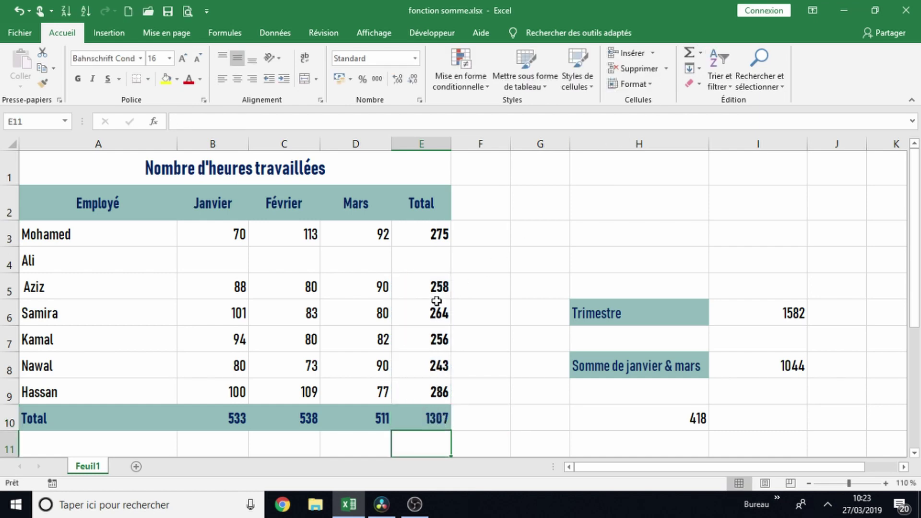